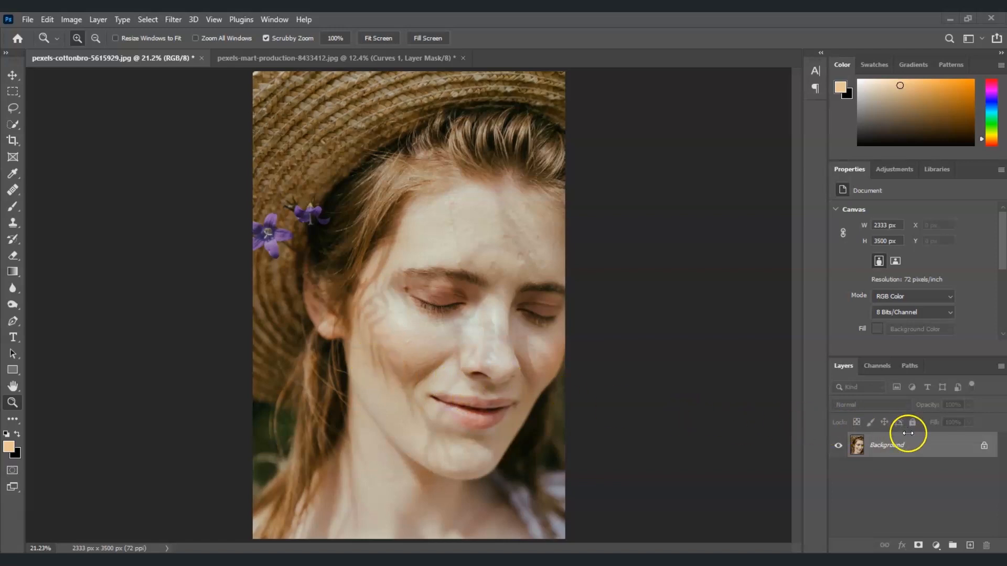
Duplicate the Background layer and keep the copy selected for retouching
left_click(895, 448)
key("ctrl+j")
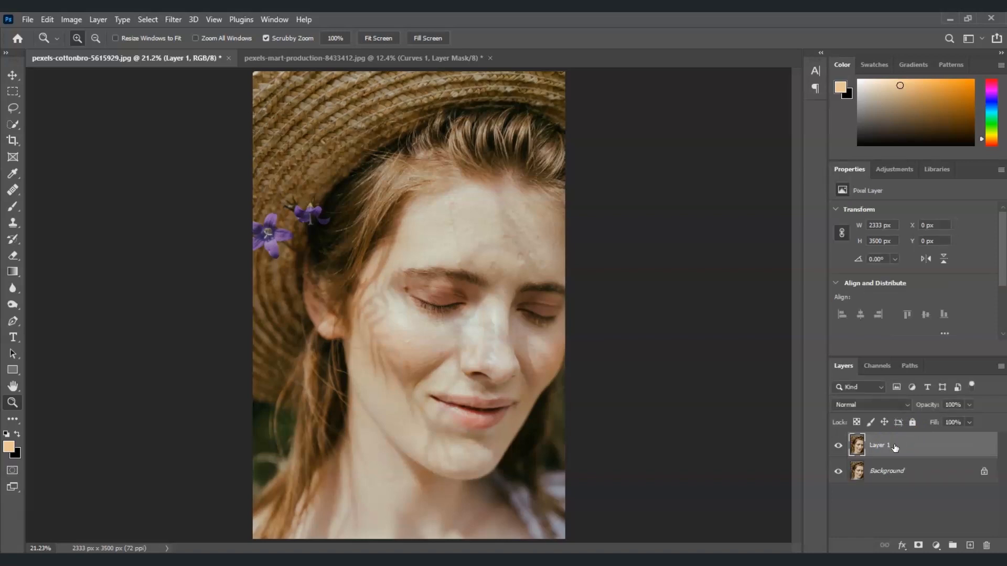
left_click(894, 446)
Choose the Healing Brush Tool and set its brush size to 60 px
left_click(12, 190)
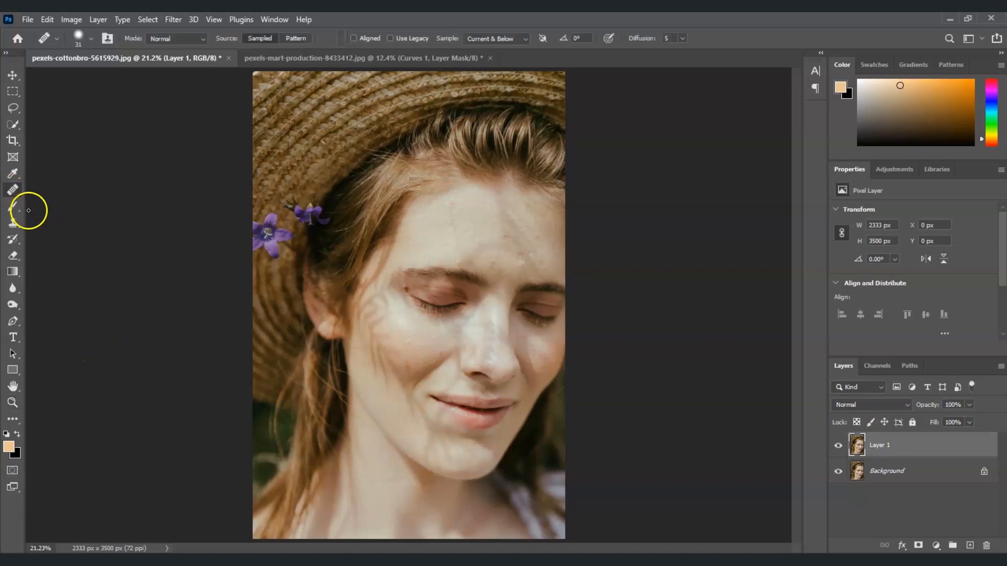
right_click(8, 191)
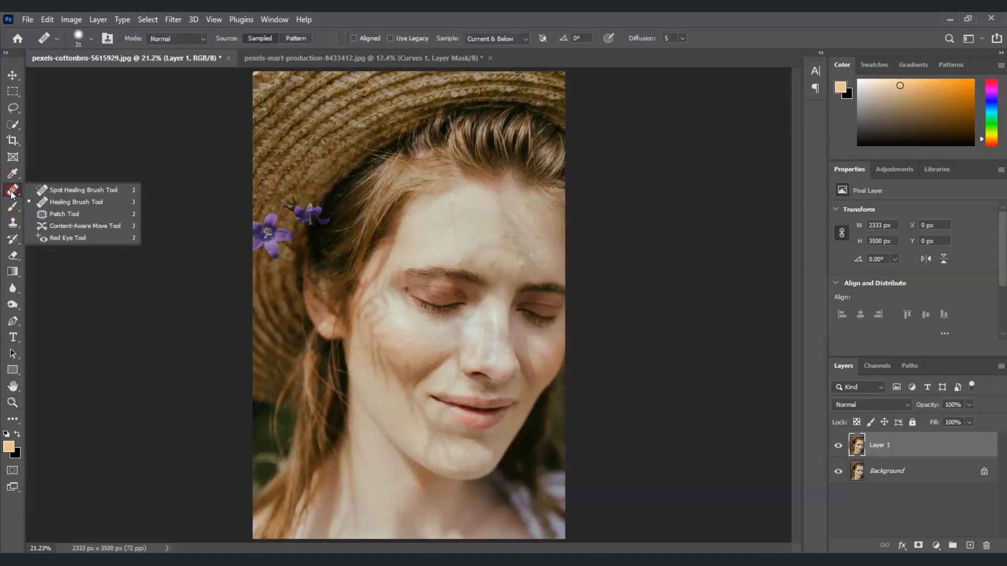
left_click(73, 204)
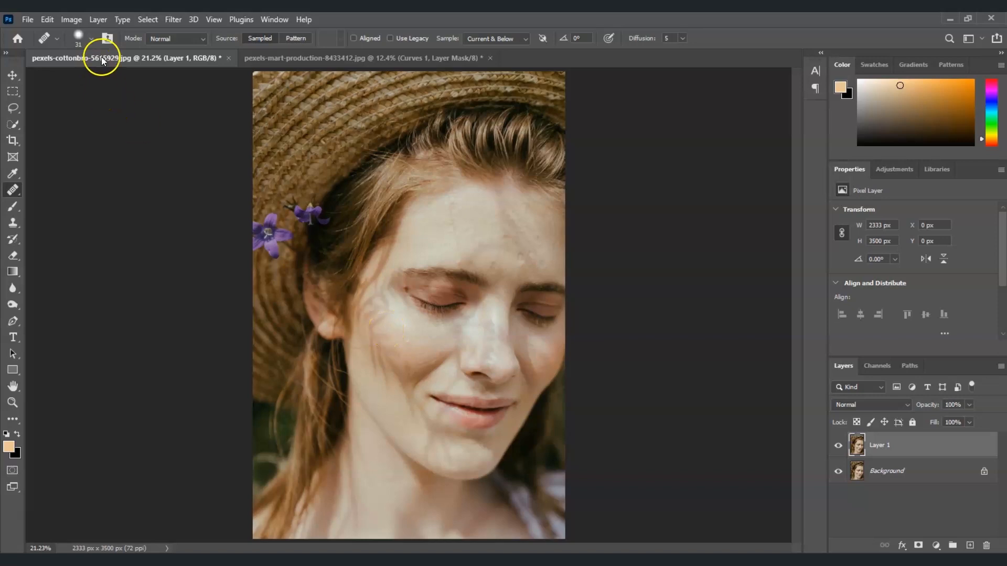
left_click(91, 38)
left_click_drag(38, 75, 51, 75)
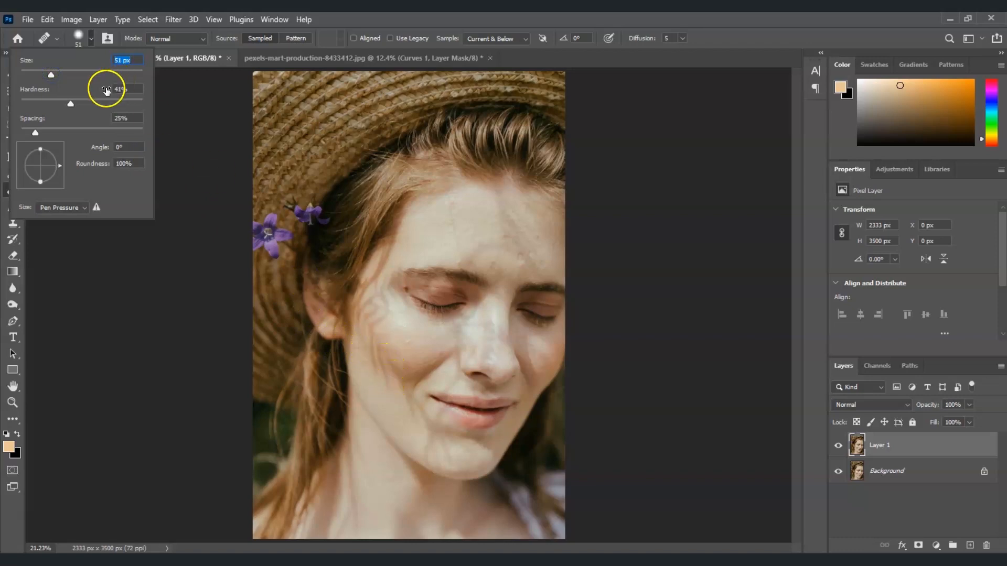
left_click_drag(51, 75, 57, 76)
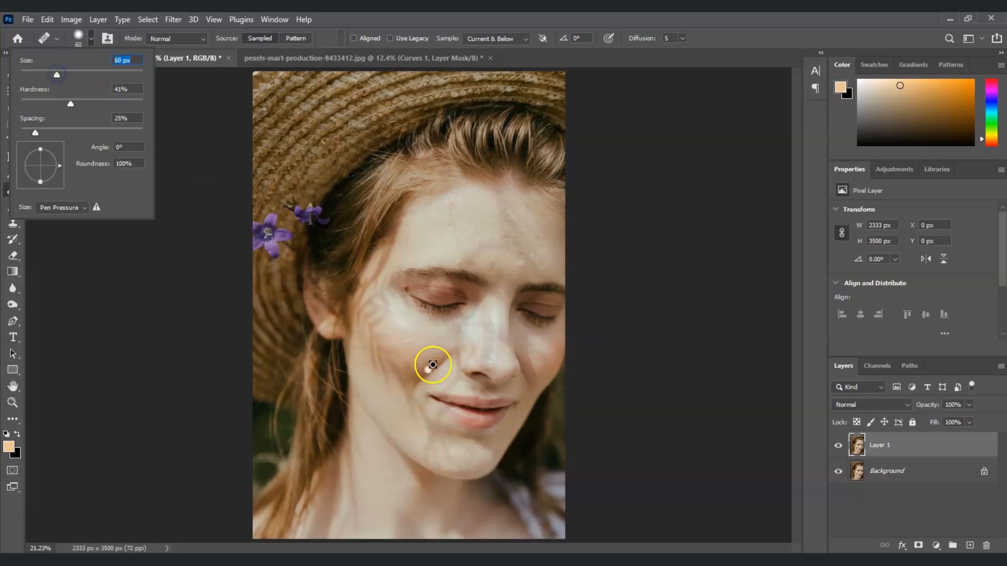
Sample clean skin beside the jaw edge and heal the start of the shadow line on the near cheek
left_click(375, 371)
left_click_drag(376, 372, 367, 372)
left_click(367, 371, "alt")
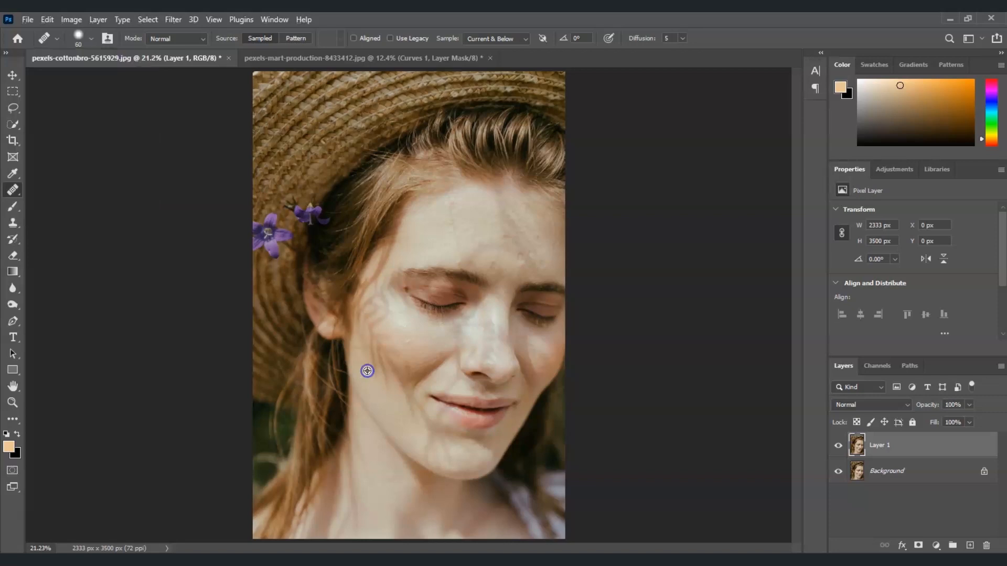
left_click_drag(370, 374, 385, 363)
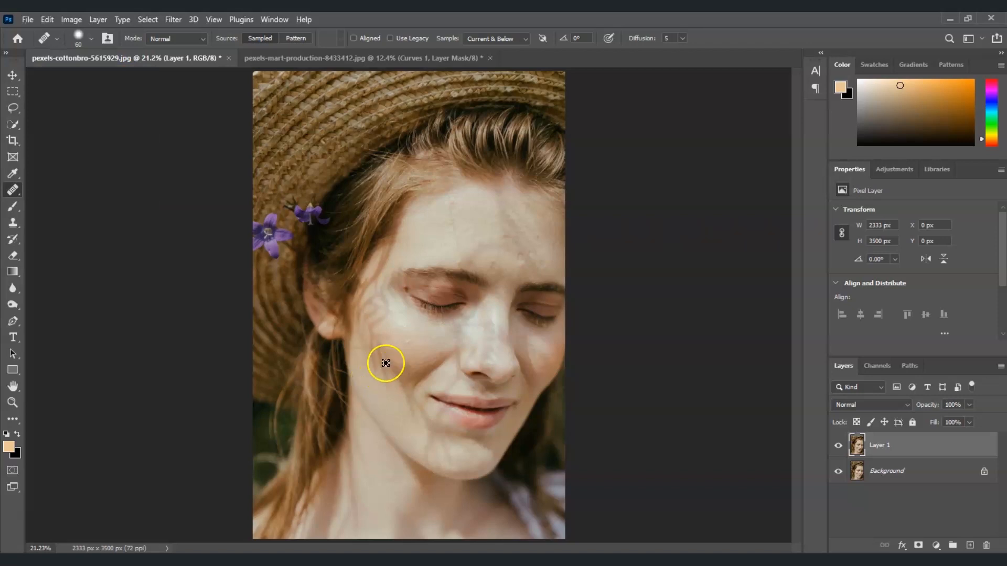
Sample lit skin on the near side of the jaw and heal the shadow strand beside it on the lower cheek
left_click(13, 403)
left_click(459, 395)
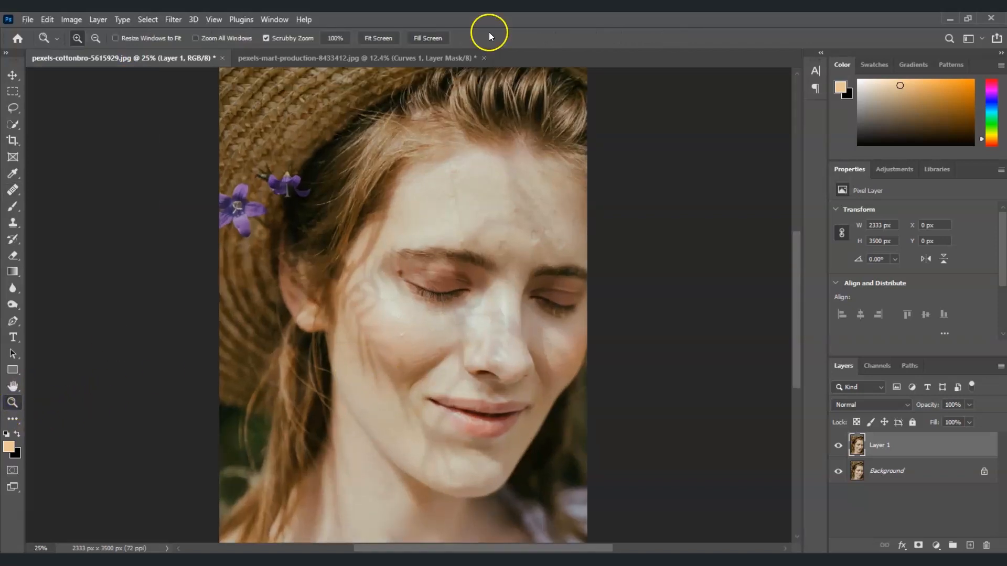
left_click(428, 38)
left_click_drag(798, 277, 798, 301)
left_click(14, 190)
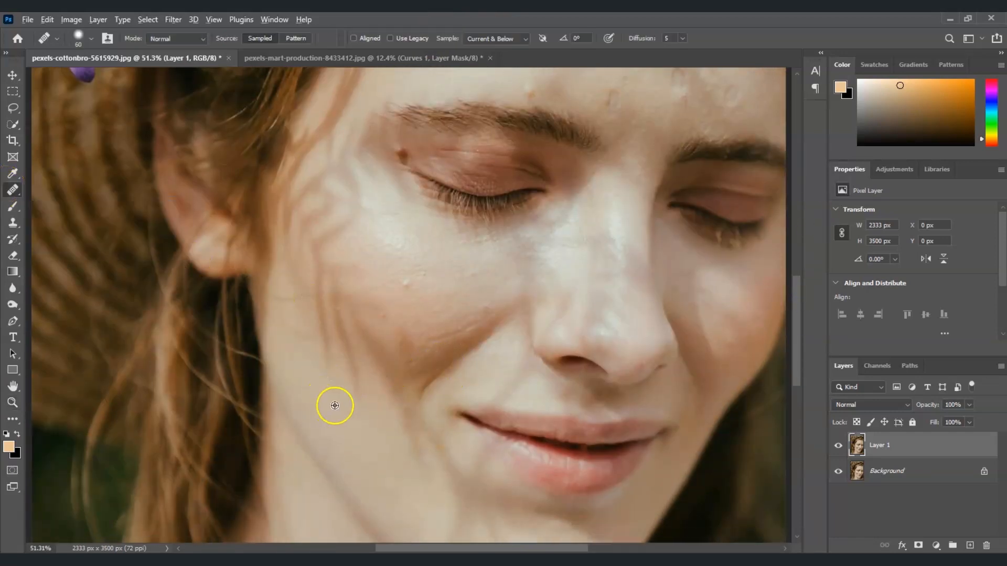
left_click(316, 374, "alt")
mouse_move(326, 373)
left_mouse_down()
mouse_move(321, 306)
mouse_move(320, 347)
mouse_move(335, 377)
left_mouse_up()
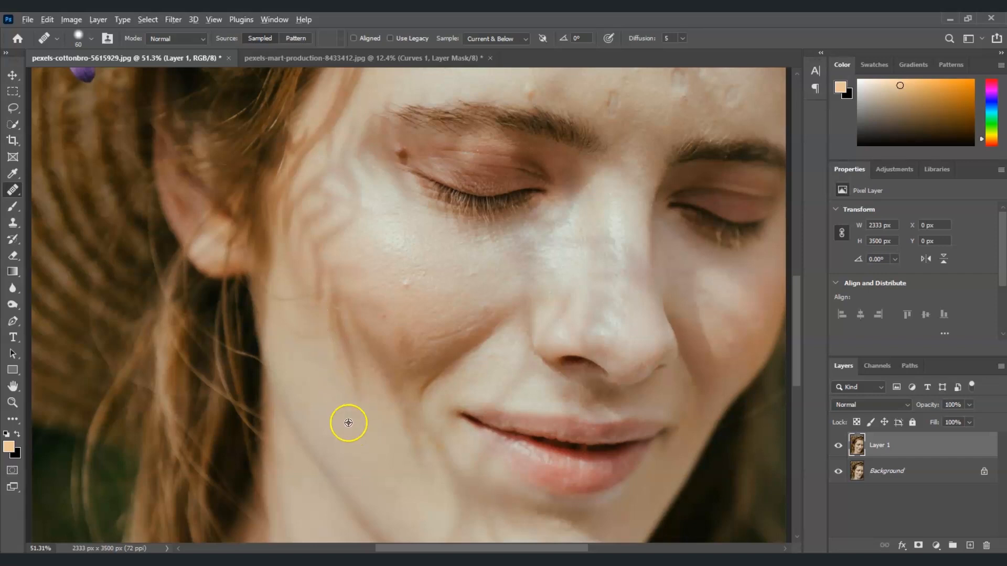
Heal the long thin shadow running down the near cheek toward the jaw, using skin sampled next to it
left_click(343, 390, "alt")
mouse_move(359, 400)
left_mouse_down()
mouse_move(336, 314)
mouse_move(343, 360)
mouse_move(332, 334)
mouse_move(345, 371)
left_mouse_up()
left_click(391, 440)
mouse_move(413, 449)
left_mouse_down()
mouse_move(420, 458)
mouse_move(357, 320)
mouse_move(359, 343)
left_mouse_up()
left_click(424, 460, "alt")
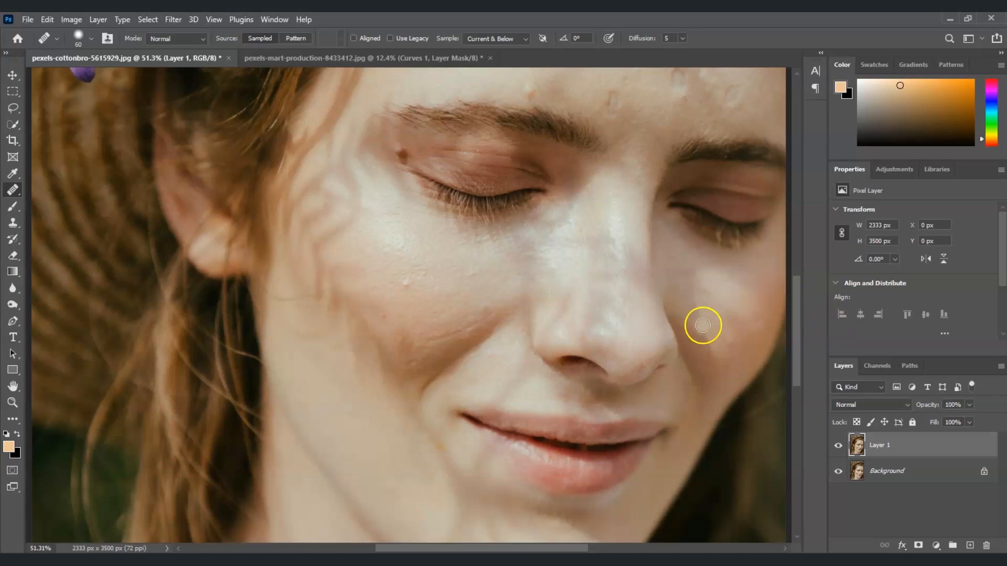
Heal the shadow patches along the outer near cheek, from the jaw up to the temple
left_click(389, 321, "alt")
mouse_move(390, 337)
left_mouse_down()
mouse_move(380, 344)
mouse_move(354, 313)
left_mouse_up()
left_click(371, 366, "alt")
mouse_move(384, 367)
left_mouse_down()
mouse_move(382, 340)
mouse_move(407, 395)
left_mouse_up()
left_click(396, 373, "alt")
mouse_move(344, 333)
left_mouse_down()
mouse_move(326, 306)
mouse_move(320, 216)
mouse_move(353, 175)
left_mouse_up()
Sample lit skin around the near cheek and heal the remaining shadows on its middle and lower part
left_click(312, 307, "alt")
left_click(344, 216, "alt")
left_click(372, 199, "alt")
left_click(307, 313, "alt")
mouse_move(360, 353)
left_mouse_down()
mouse_move(334, 368)
mouse_move(377, 373)
mouse_move(376, 339)
left_mouse_up()
left_click(337, 360, "alt")
left_click(387, 401, "alt")
left_click_drag(403, 410, 428, 368)
Soften the dark smile fold on the near cheek and heal the shadow beside the mouth corner
left_click(499, 343, "alt")
left_click_drag(494, 317, 439, 360)
left_click(493, 346, "alt")
left_click(424, 388, "alt")
left_click_drag(480, 333, 441, 368)
left_click(440, 387, "alt")
left_click(420, 441, "alt")
left_click_drag(436, 447, 421, 418)
Heal the striped shadows on the temple beside the near eye with skin sampled nearby
left_click(351, 225, "alt")
left_click_drag(342, 195, 332, 178)
left_click(360, 141, "alt")
mouse_move(342, 139)
left_mouse_down()
mouse_move(294, 211)
mouse_move(332, 210)
mouse_move(315, 182)
mouse_move(326, 165)
left_mouse_up()
left_click(351, 147, "alt")
Heal the shadow between the nose and upper lip and the one on the far cheek beside the nose
left_click(572, 397, "alt")
mouse_move(522, 386)
left_mouse_down()
mouse_move(528, 397)
mouse_move(513, 359)
left_mouse_up()
left_click(705, 286, "alt")
mouse_move(700, 321)
left_mouse_down()
mouse_move(698, 269)
mouse_move(708, 355)
mouse_move(679, 275)
mouse_move(701, 294)
mouse_move(684, 270)
mouse_move(675, 291)
mouse_move(700, 364)
mouse_move(672, 299)
left_mouse_up()
left_click(709, 355, "alt")
Heal the shadow patches below the mouth corner and across the chin with nearby sampled skin
left_click_drag(797, 284, 800, 323)
left_click(519, 403, "alt")
left_click_drag(494, 367, 496, 409)
left_click(470, 280, "alt")
mouse_move(457, 323)
left_mouse_down()
mouse_move(453, 380)
mouse_move(484, 390)
left_mouse_up()
left_click(584, 376, "alt")
left_click(579, 373, "alt")
left_click_drag(533, 342, 618, 392)
left_click(575, 364, "alt")
left_click_drag(562, 334, 602, 364)
Even out the shadows from the temple down the outer near cheek with skin sampled beside the eye
scroll(582, 315, "up", 5)
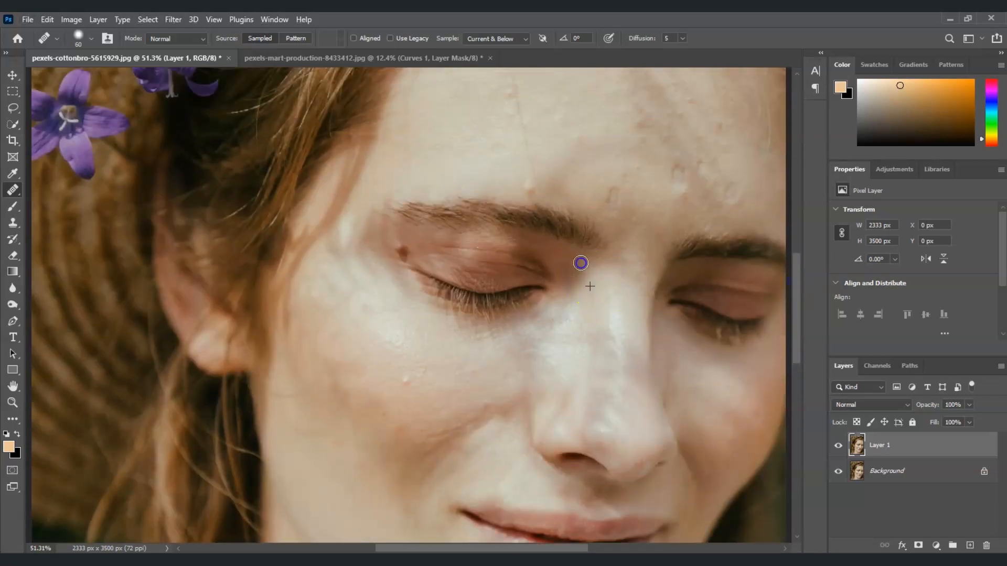
scroll(392, 275, "up", 3)
left_click(391, 275, "alt")
left_click_drag(363, 275, 293, 396)
left_click(363, 290, "alt")
mouse_move(342, 322)
left_mouse_down()
mouse_move(335, 339)
mouse_move(306, 344)
left_mouse_up()
left_click(358, 312, "alt")
left_click(360, 331, "alt")
Heal the shadows under the nose, on the side of the nose and along the near cheek fold
scroll(521, 530, "down", 8)
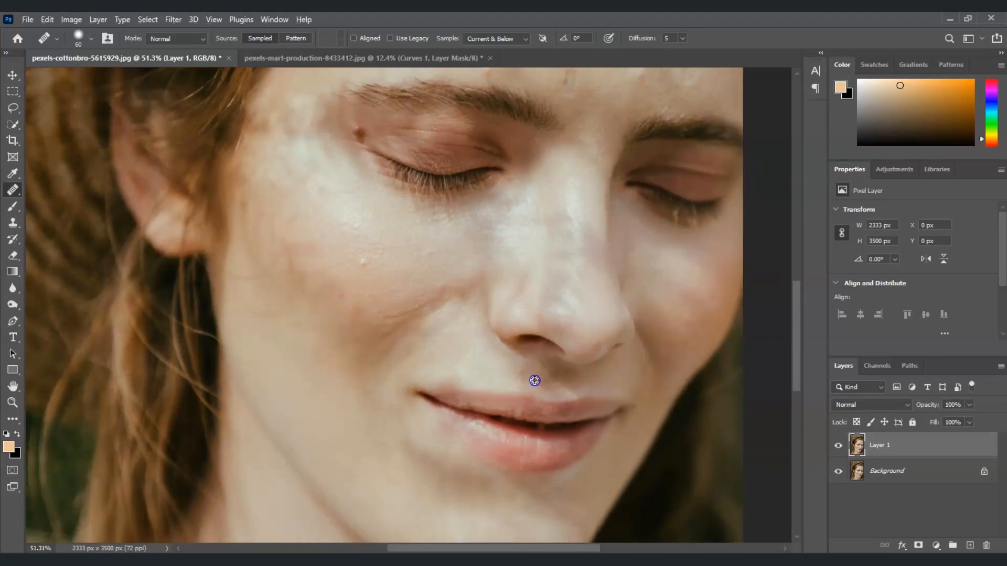
left_click(533, 363, "alt")
left_click_drag(549, 362, 575, 387)
left_click(521, 267, "alt")
left_click_drag(501, 305, 526, 298)
left_click(444, 316, "alt")
mouse_move(435, 321)
left_mouse_down()
mouse_move(400, 337)
mouse_move(344, 309)
left_mouse_up()
Heal the dark patch on the far side of the chin using sampled chin skin
left_click_drag(794, 323, 796, 349)
left_click(559, 434, "alt")
left_click_drag(608, 401, 579, 435)
Heal the shadow patches along the bridge of the nose and dab the area near the far eye
left_click_drag(797, 310, 803, 274)
left_click(533, 319, "alt")
left_click_drag(554, 310, 544, 342)
left_click_drag(569, 263, 566, 288)
left_click(717, 225)
Reduce the healing brush size to 32 px and heal the small shadows on the temple by the outer eye corner
left_click_drag(797, 315, 797, 300)
left_click(91, 39)
left_click_drag(51, 77, 43, 77)
left_click(309, 342)
left_click(318, 278, "alt")
left_click_drag(321, 269, 333, 210)
left_click(353, 278)
Heal the fine shadows under the near eye and beside the upper nose with skin sampled nearby
left_click(368, 320, "alt")
left_click_drag(391, 300, 448, 317)
left_click(435, 318, "alt")
mouse_move(440, 302)
left_mouse_down()
mouse_move(441, 317)
mouse_move(422, 306)
left_mouse_up()
left_click(548, 256, "alt")
left_click(527, 239)
Touch up the uneven skin on the temple and at the outer end of the near eyebrow
mouse_move(797, 276)
left_mouse_down()
mouse_move(787, 320)
mouse_move(798, 270)
left_mouse_up()
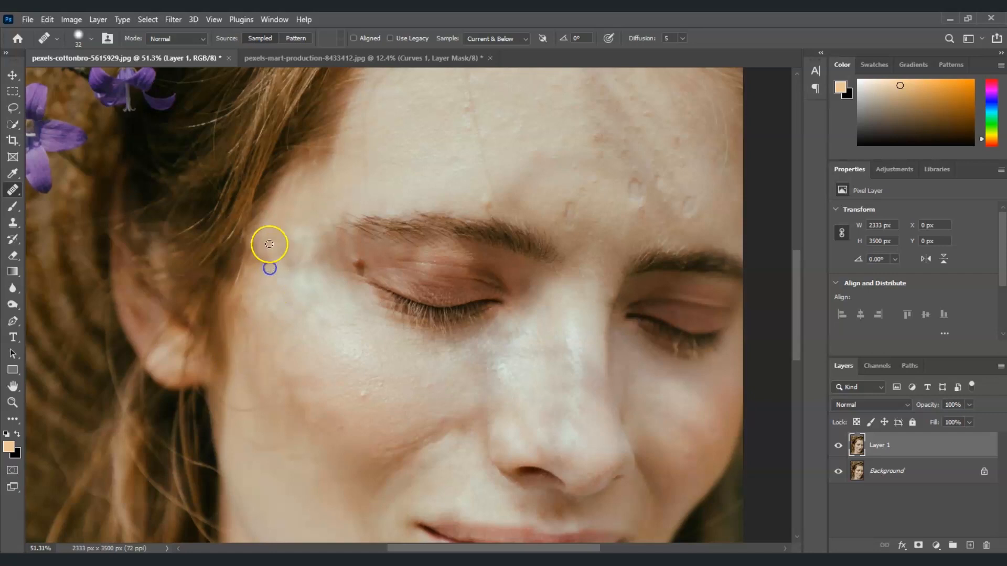
left_click(285, 294, "alt")
left_click(302, 269)
left_click(347, 214)
Fit the whole portrait in view and toggle the retouched layer's visibility to compare before and after
left_click(12, 405)
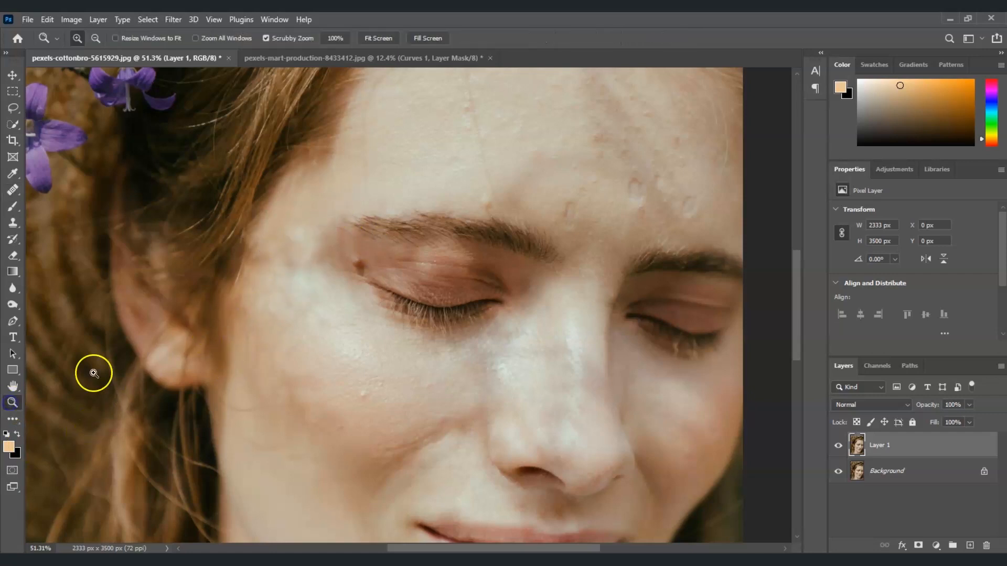
left_click(373, 38)
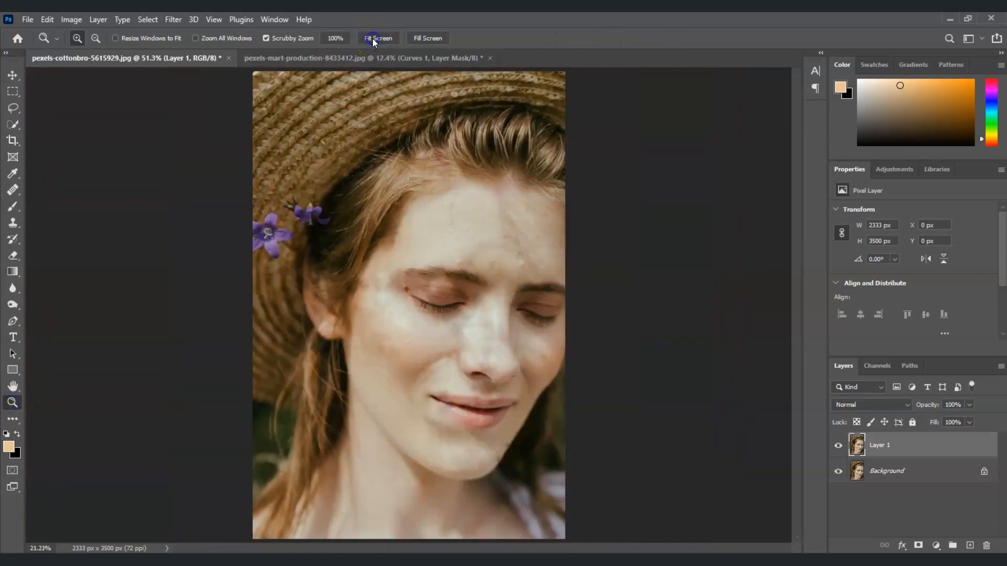
left_click(839, 446)
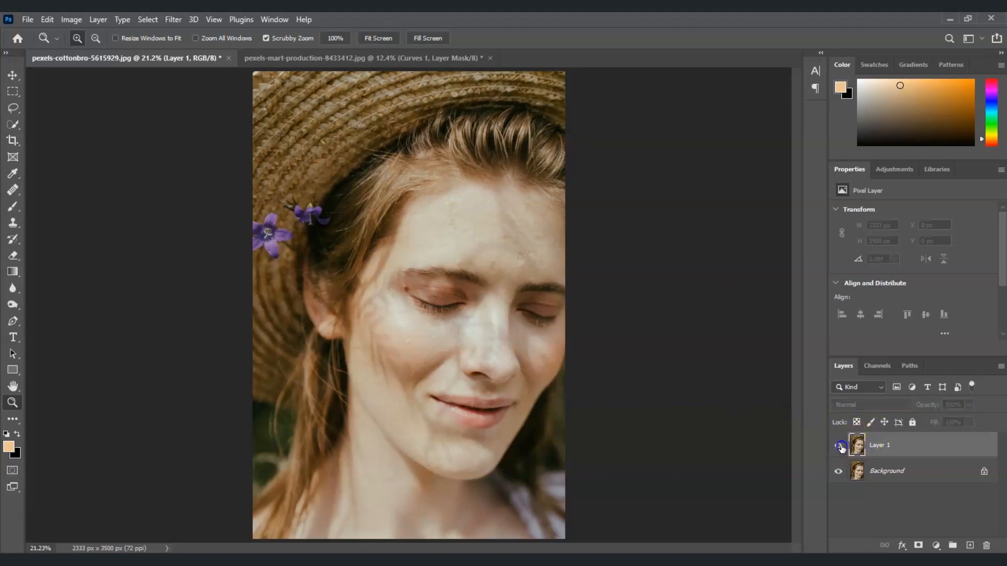
left_click(840, 447)
left_click(839, 446)
left_click(838, 446)
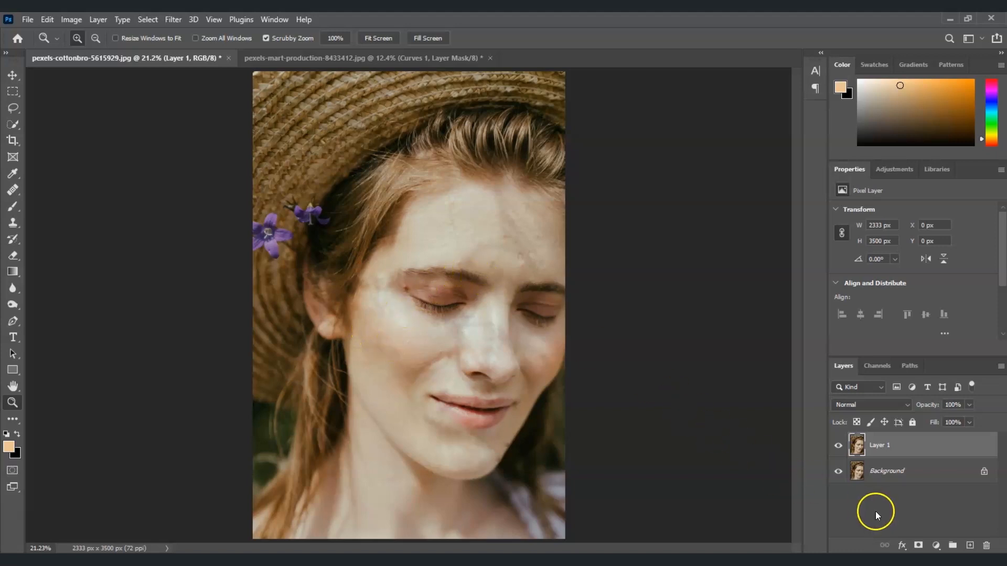
Add a Curves adjustment layer above Layer 1 and raise two points in the shadows and lower midtones to brighten the image
left_click(935, 546)
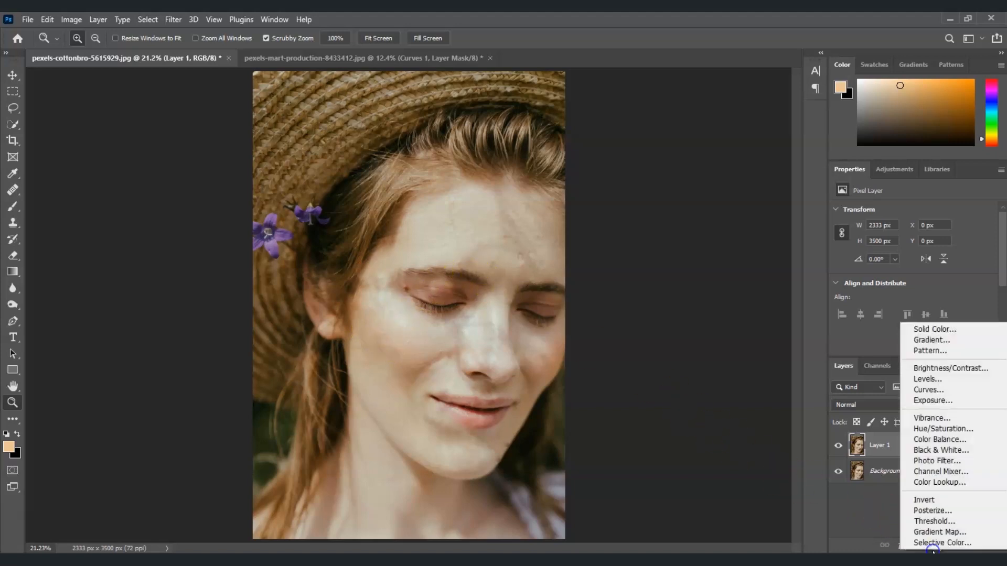
left_click(950, 391)
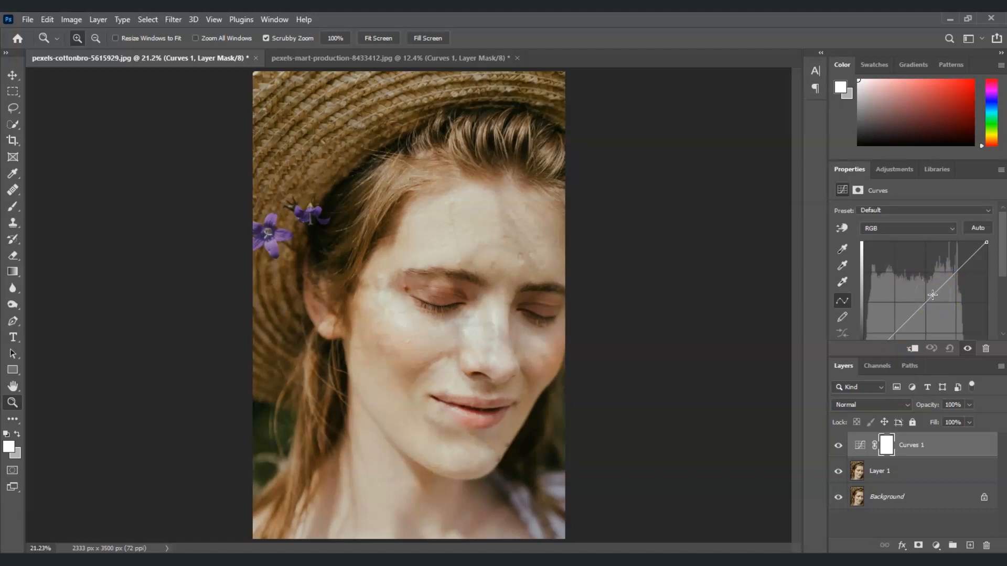
scroll(932, 295, "down", 3)
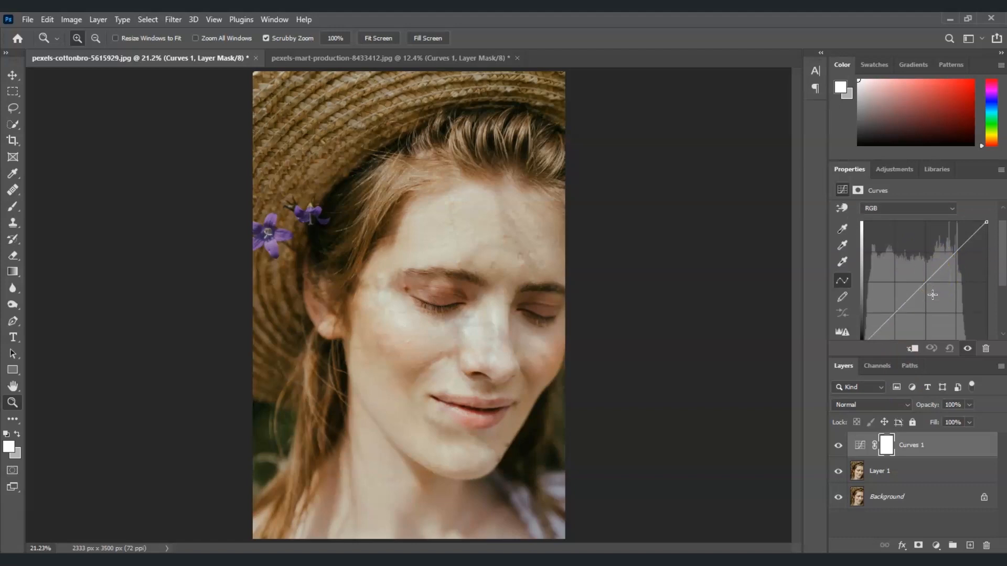
left_click_drag(897, 302, 887, 298)
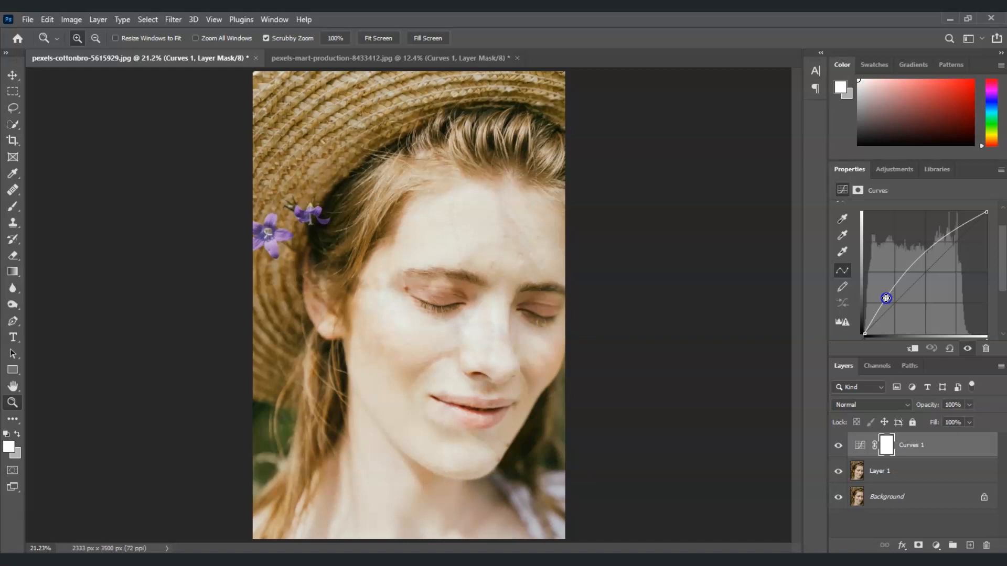
left_click_drag(899, 282, 900, 274)
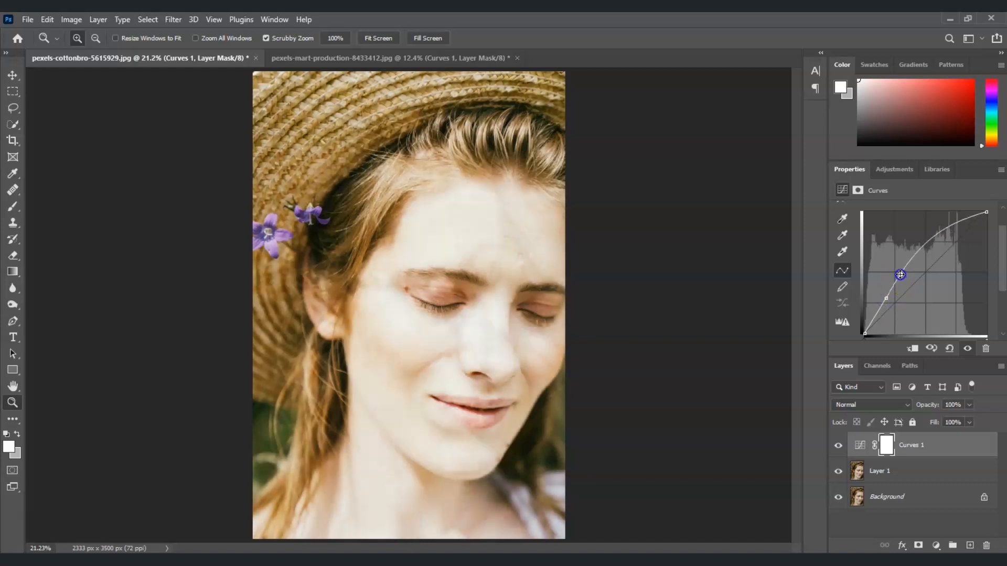
Invert the Curves layer's mask to black so the brightening is hidden
left_click(887, 446)
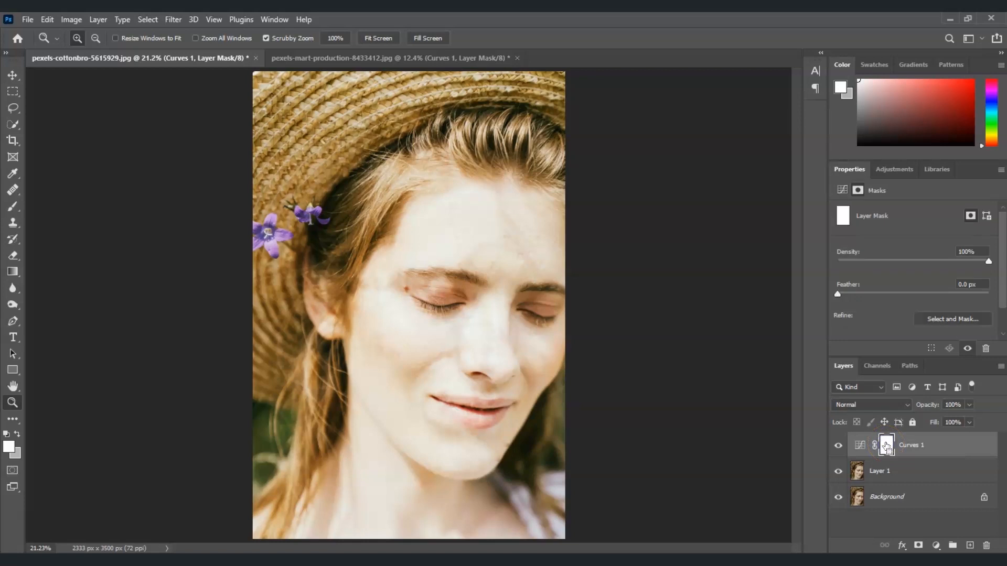
key("ctrl+i")
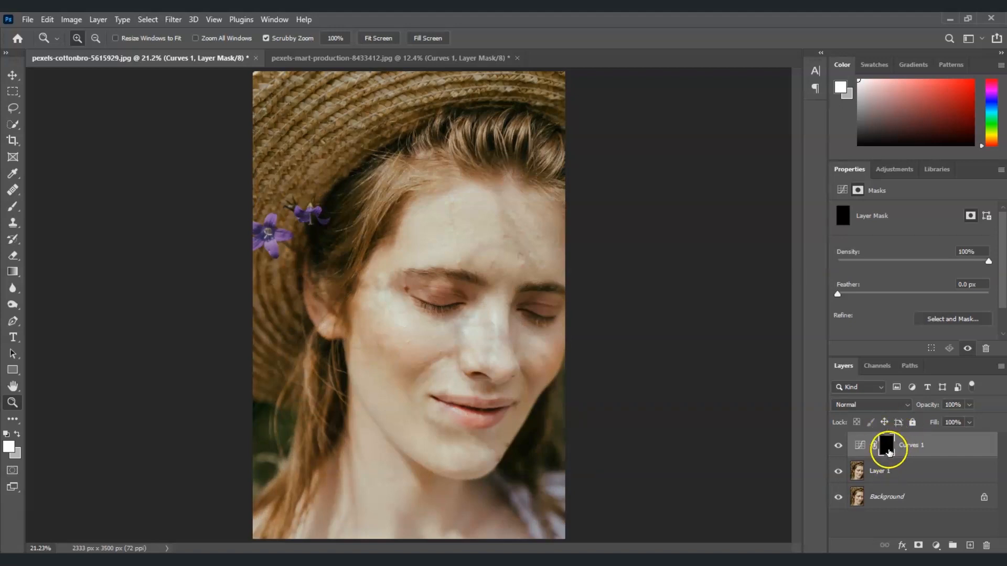
left_click(890, 449)
Paint white on the Curves mask over the cheeks, nose, forehead and chin with a soft 152 px brush at 51% opacity
left_click(12, 208)
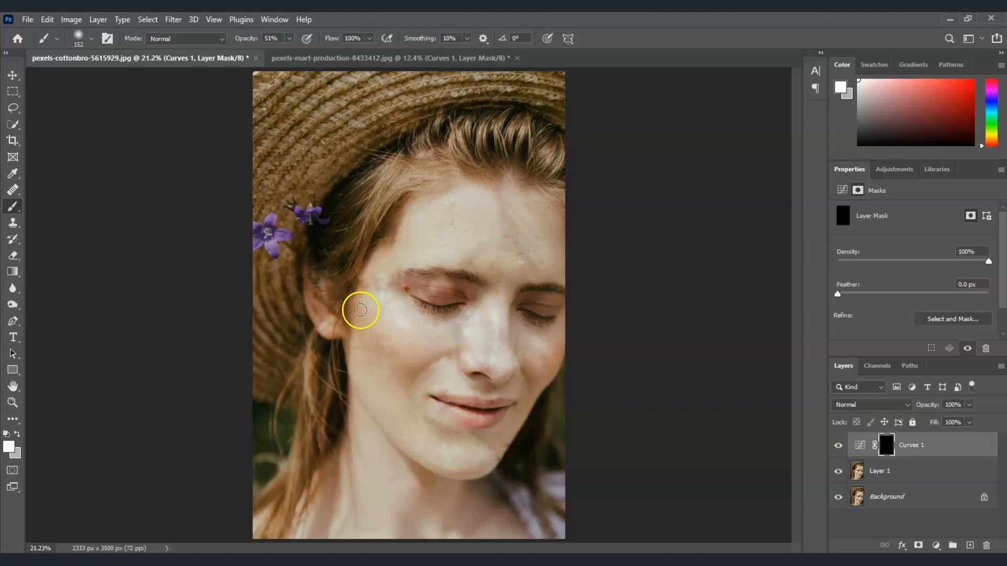
mouse_move(409, 370)
left_mouse_down()
mouse_move(376, 336)
mouse_move(382, 359)
mouse_move(364, 352)
mouse_move(387, 375)
mouse_move(402, 379)
mouse_move(428, 353)
mouse_move(409, 362)
mouse_move(422, 349)
mouse_move(394, 332)
mouse_move(395, 371)
mouse_move(375, 370)
mouse_move(403, 392)
mouse_move(388, 341)
mouse_move(375, 336)
left_mouse_up()
left_click(479, 348)
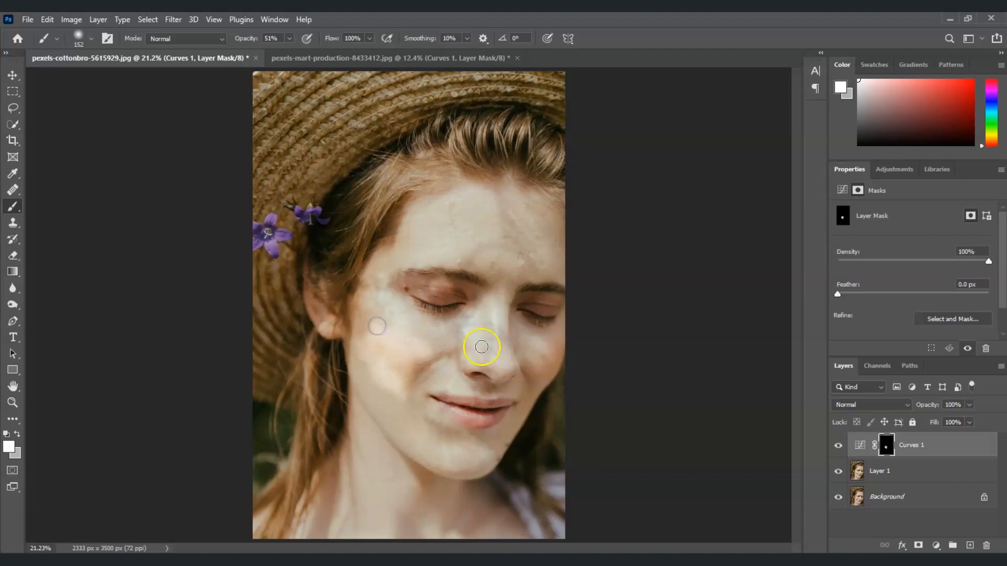
left_click_drag(499, 335, 495, 360)
mouse_move(498, 238)
left_mouse_down()
mouse_move(503, 212)
mouse_move(533, 250)
mouse_move(518, 211)
left_mouse_up()
left_click(543, 345)
mouse_move(441, 432)
left_mouse_down()
mouse_move(475, 463)
mouse_move(501, 447)
mouse_move(494, 434)
mouse_move(529, 370)
left_mouse_up()
left_click(414, 377)
mouse_move(413, 377)
left_mouse_down()
mouse_move(443, 353)
mouse_move(420, 288)
mouse_move(446, 291)
mouse_move(457, 319)
mouse_move(474, 268)
mouse_move(495, 256)
mouse_move(518, 268)
mouse_move(461, 332)
mouse_move(414, 323)
mouse_move(400, 294)
mouse_move(369, 284)
mouse_move(450, 272)
mouse_move(409, 392)
mouse_move(427, 421)
mouse_move(420, 371)
mouse_move(442, 362)
mouse_move(362, 359)
mouse_move(355, 373)
mouse_move(459, 436)
mouse_move(394, 423)
mouse_move(451, 459)
mouse_move(492, 206)
mouse_move(429, 245)
mouse_move(425, 203)
mouse_move(409, 313)
mouse_move(479, 292)
mouse_move(371, 357)
mouse_move(520, 211)
mouse_move(539, 264)
mouse_move(557, 235)
left_mouse_up()
mouse_move(508, 287)
left_mouse_down()
mouse_move(526, 216)
mouse_move(464, 201)
mouse_move(455, 250)
left_mouse_up()
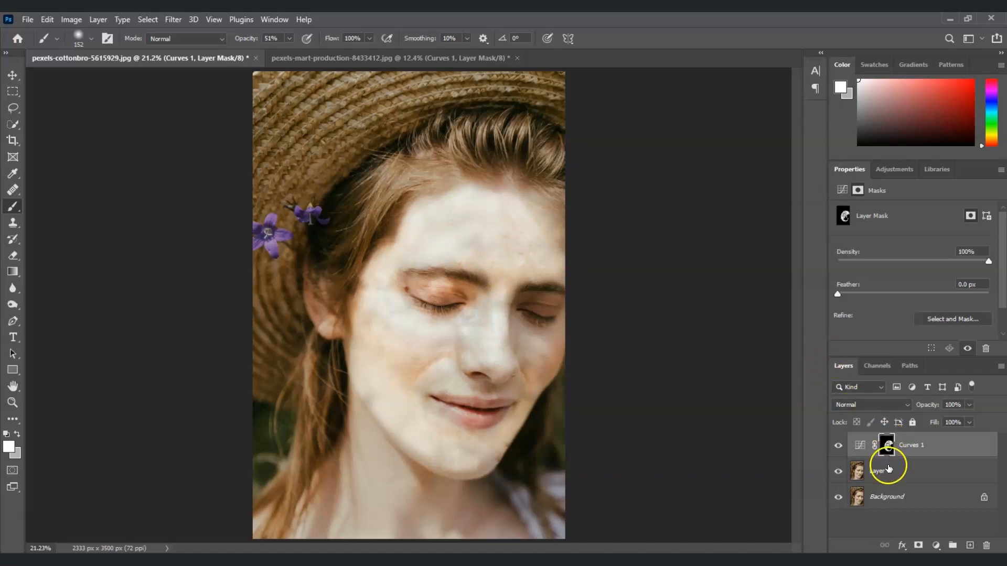
Lower the midtone point of the Curves adjustment to soften the brightening on the face
left_click(864, 448)
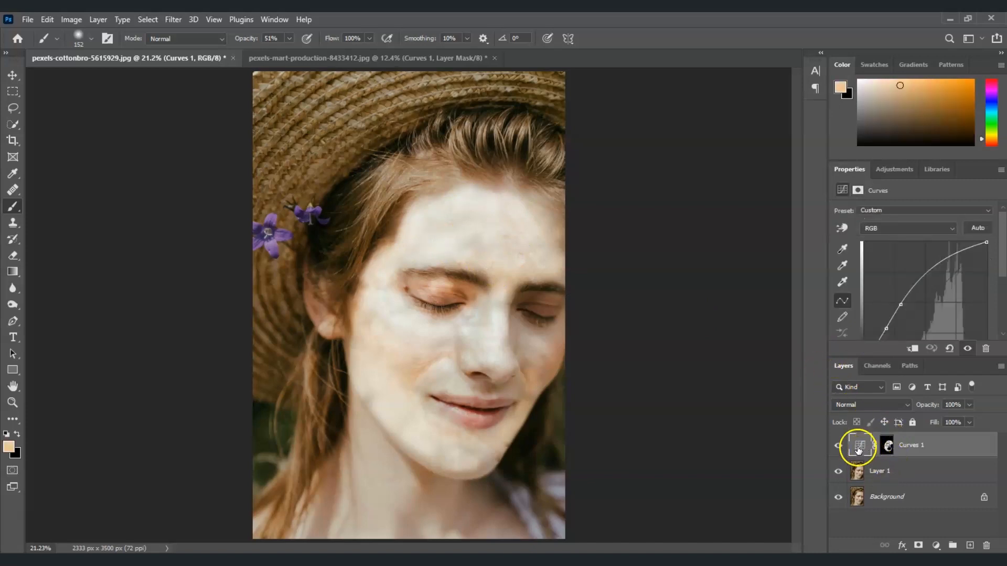
left_click_drag(906, 302, 906, 303)
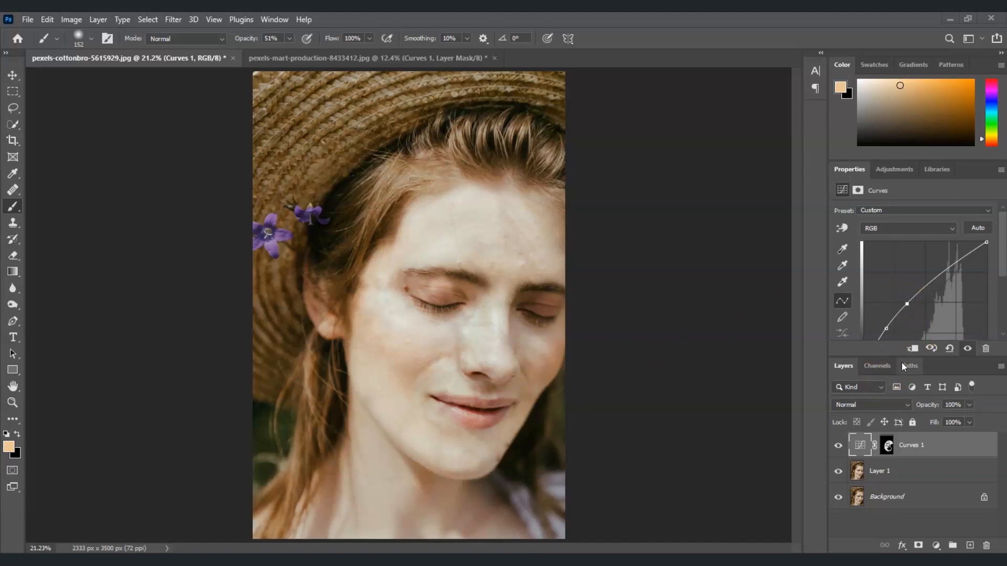
left_click(918, 408)
Hide the Curves and retouched layers, then show them again to compare the result with the original
left_click(838, 447)
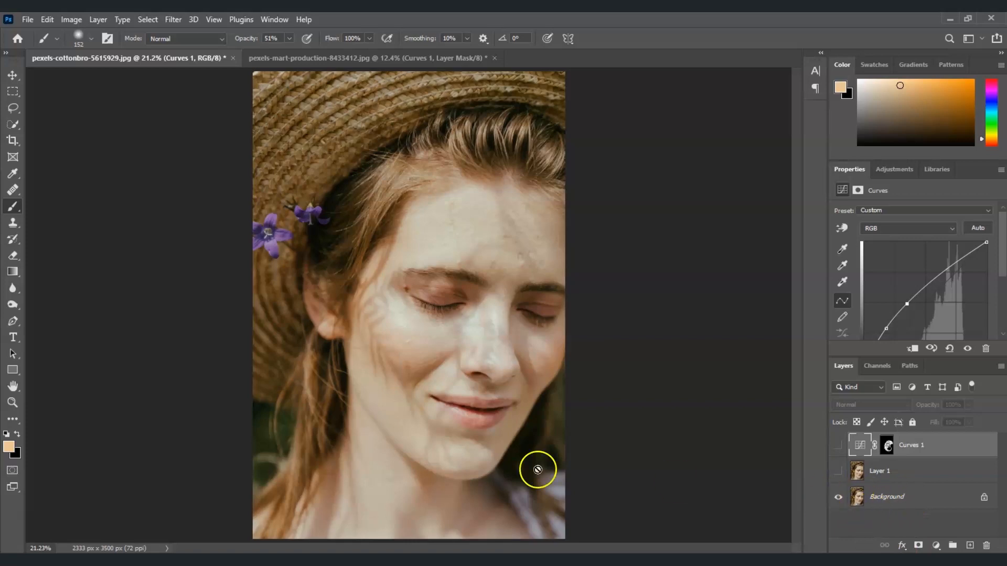
left_click(839, 472)
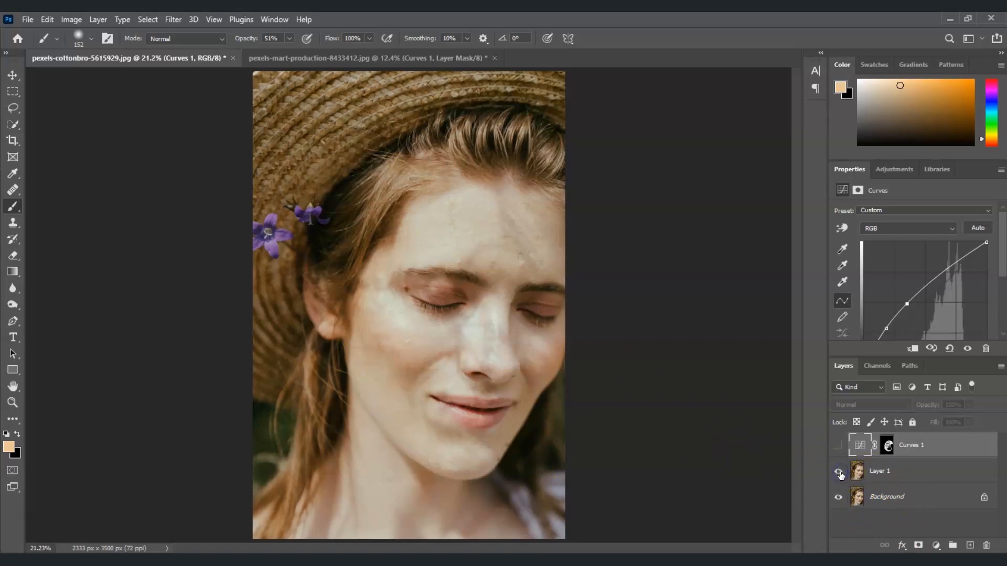
left_click(838, 446)
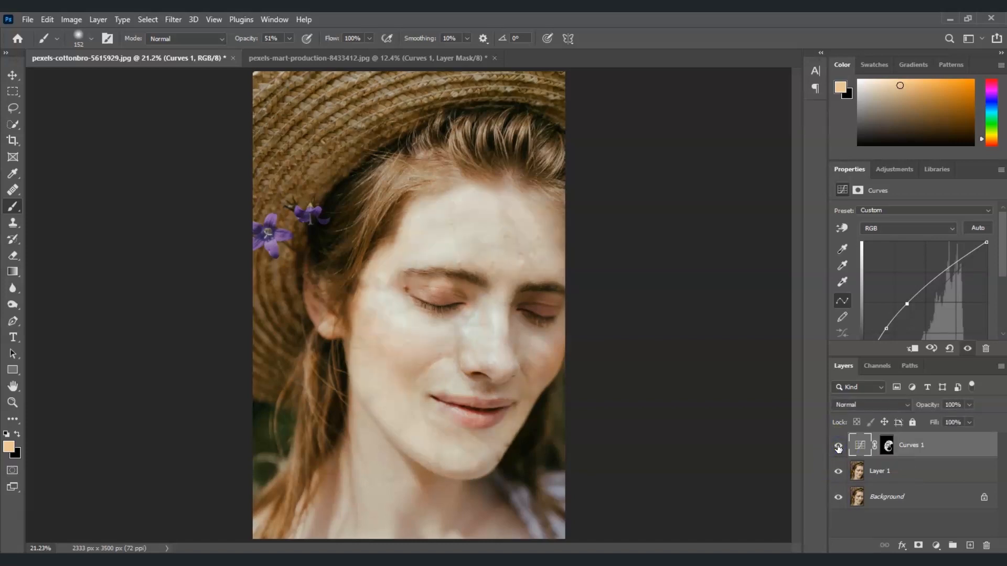